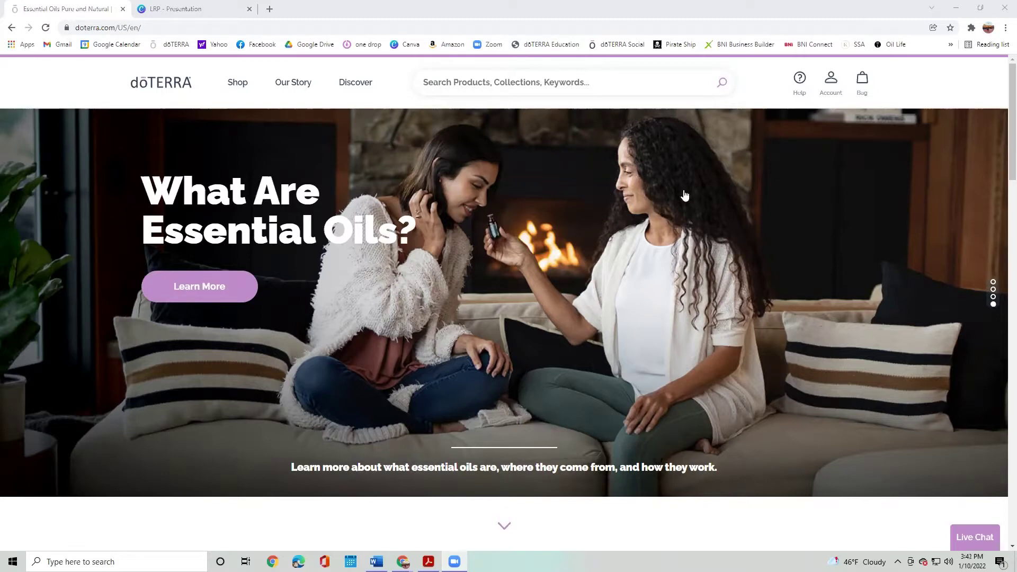
# Step: Log in to the doTERRA account with the account email and password to reach the shop home page
pyautogui.moveTo(835, 96)
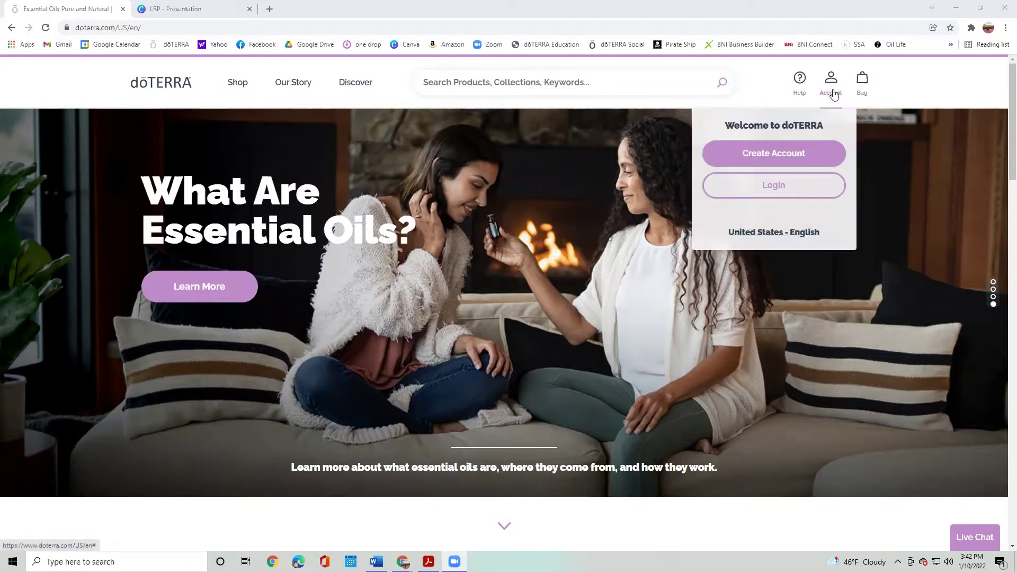
pyautogui.click(788, 186)
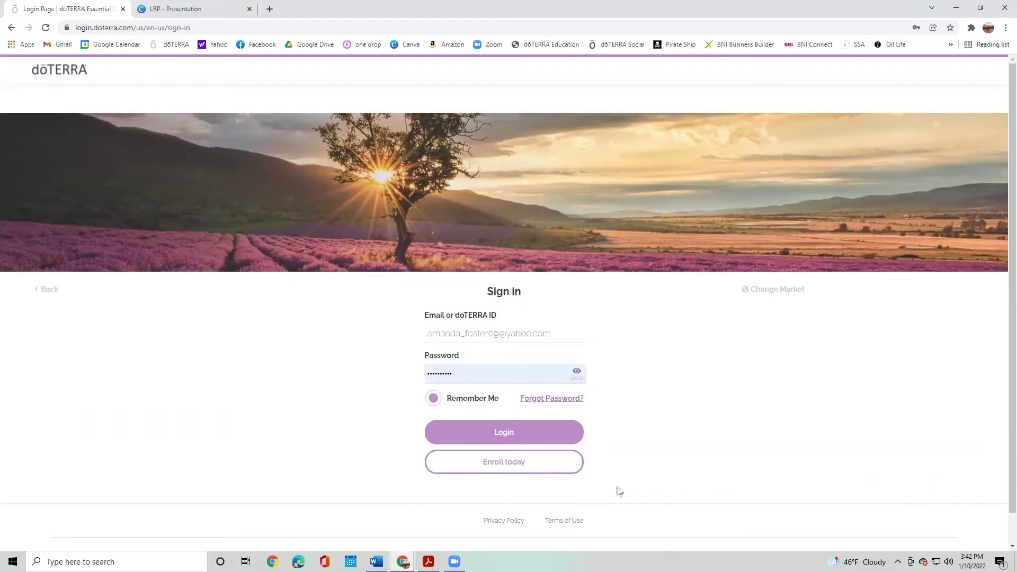
pyautogui.click(554, 441)
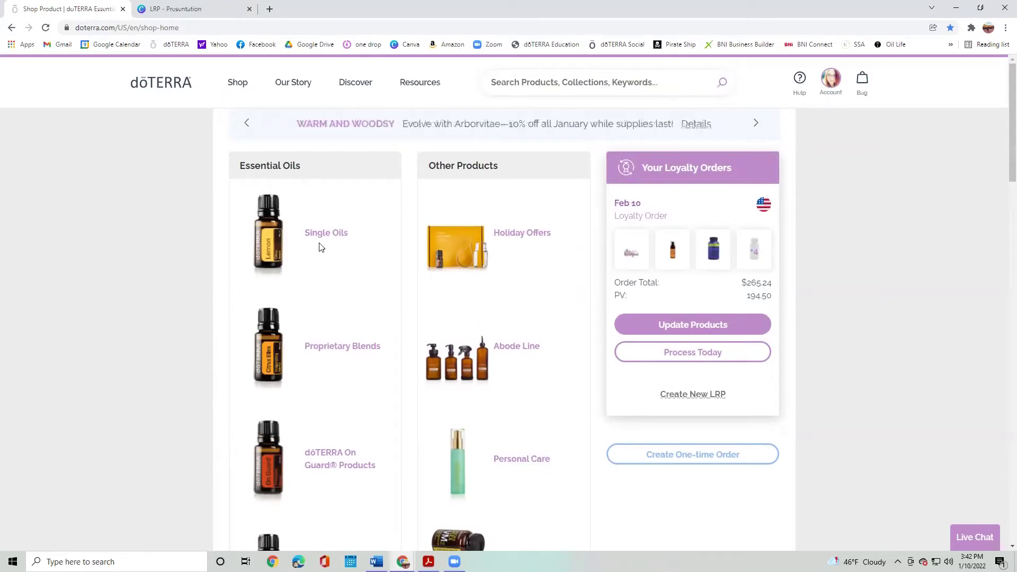
pyautogui.scroll(-4, 318, 248)
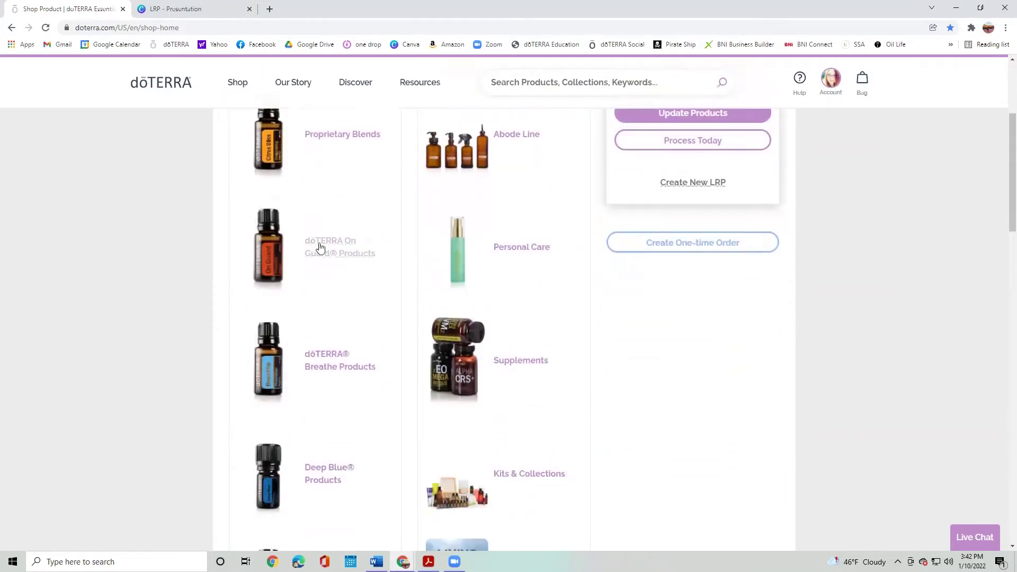
pyautogui.scroll(-2, 222, 406)
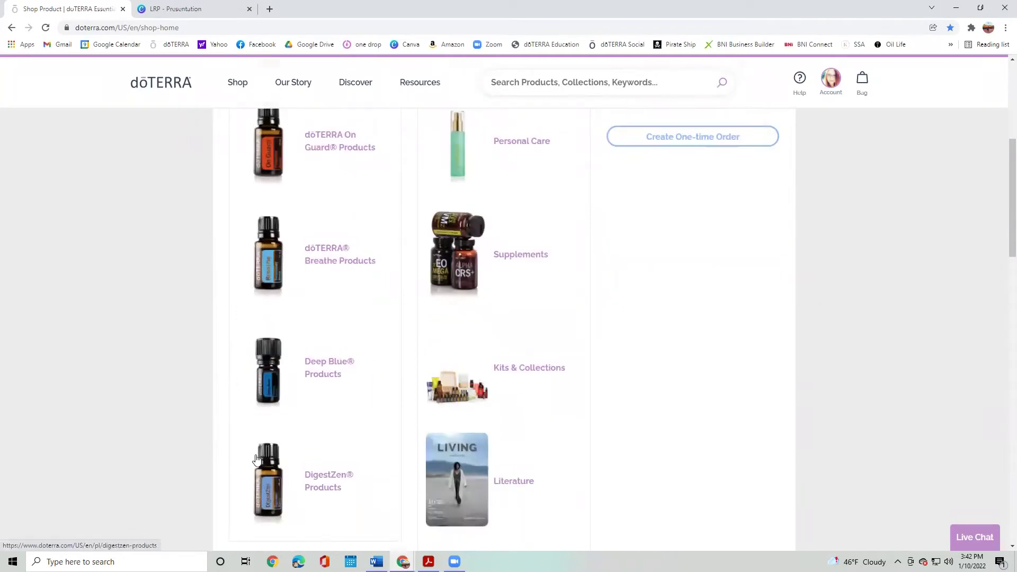
pyautogui.scroll(6, 390, 377)
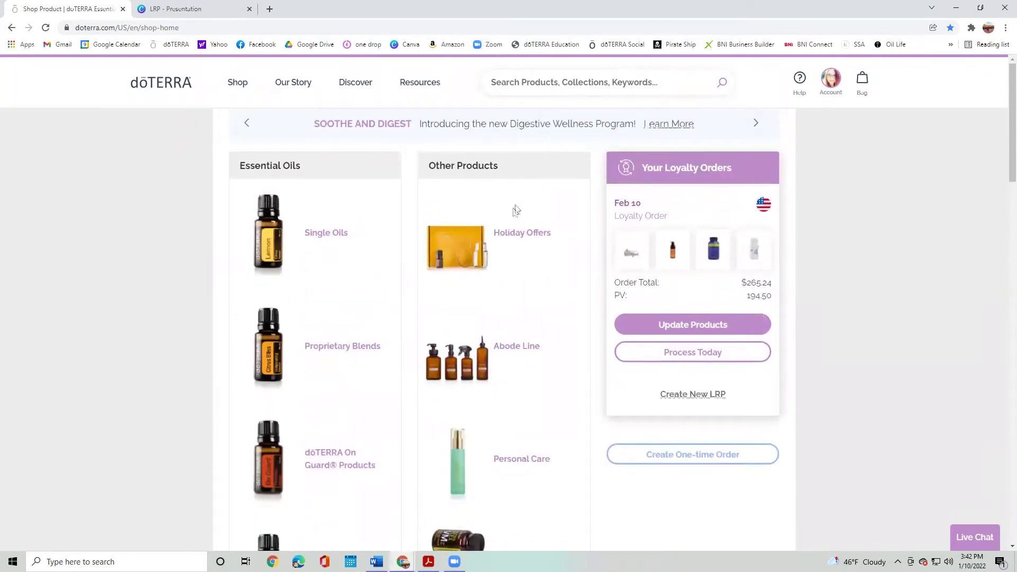
pyautogui.scroll(-4, 512, 333)
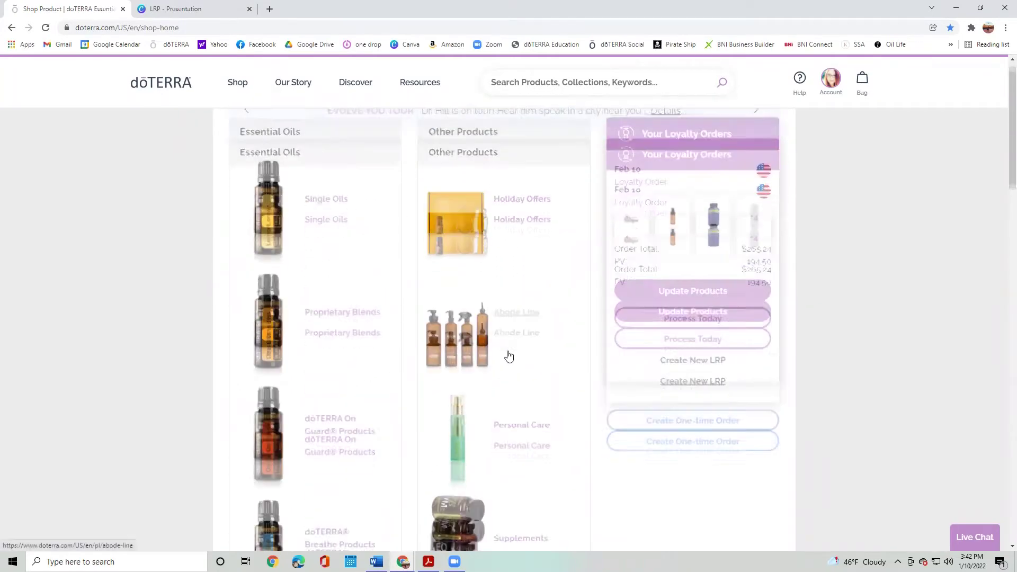
pyautogui.scroll(-4, 509, 357)
pyautogui.scroll(8, 536, 341)
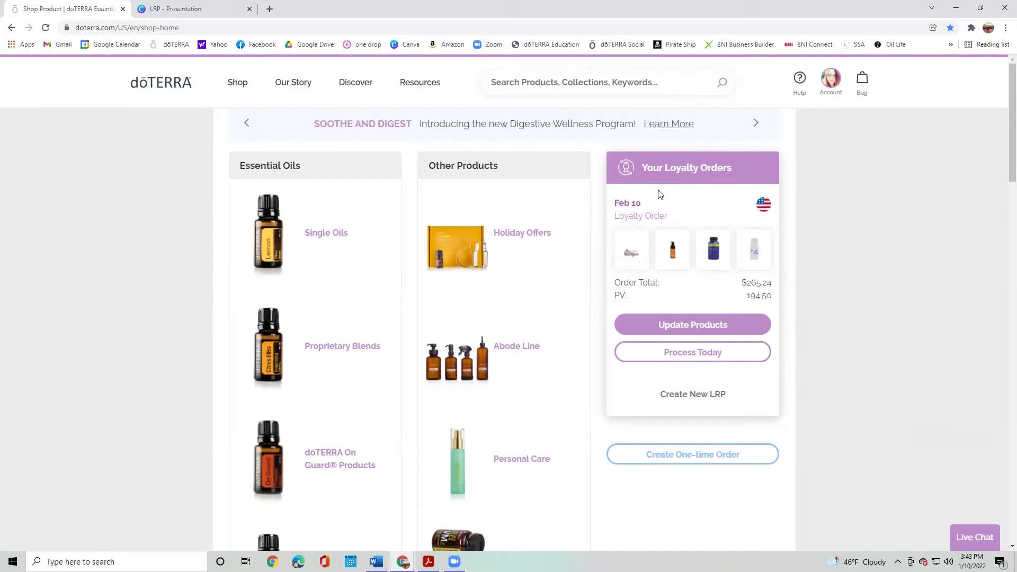
pyautogui.click(229, 88)
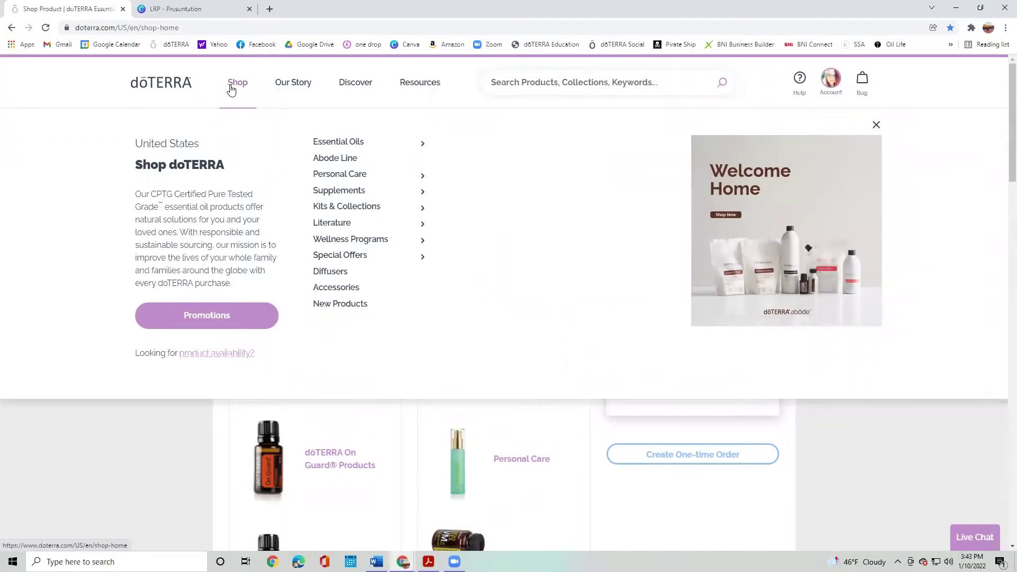
# Step: Preview the Shop, Personal Care, Our Story and Discover navigation menus, ending on Discover
pyautogui.moveTo(327, 179)
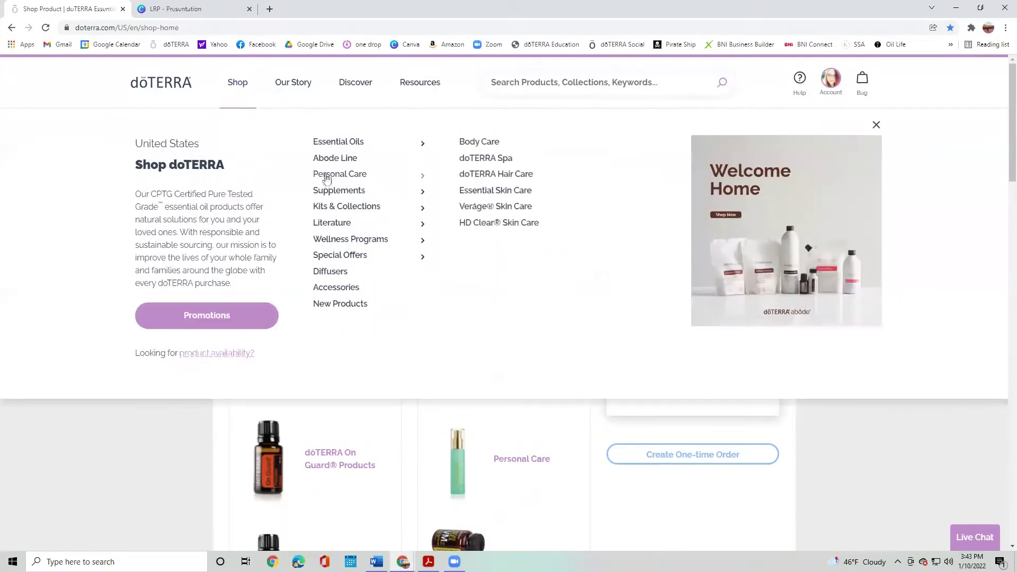
pyautogui.moveTo(287, 87)
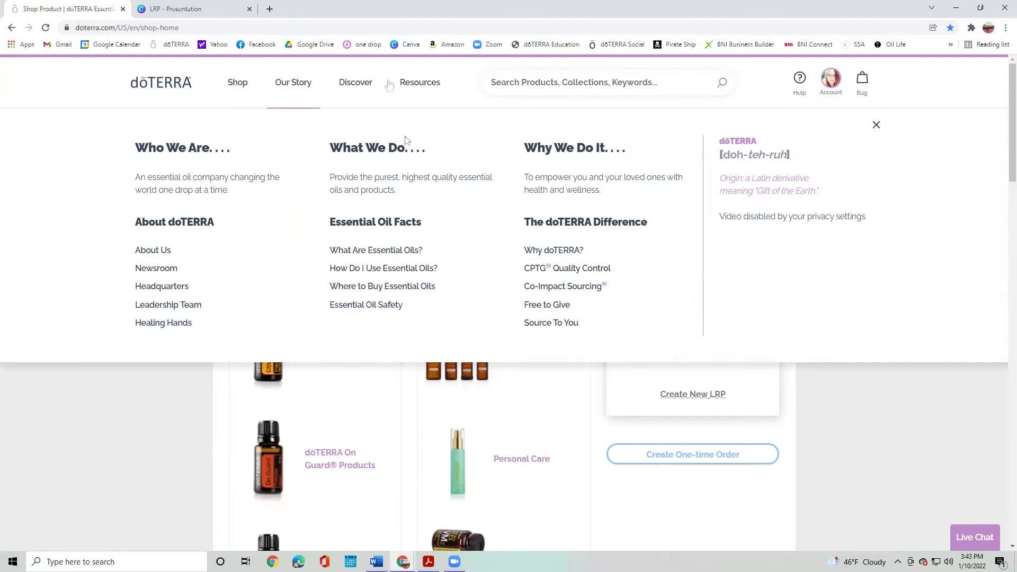
pyautogui.moveTo(351, 82)
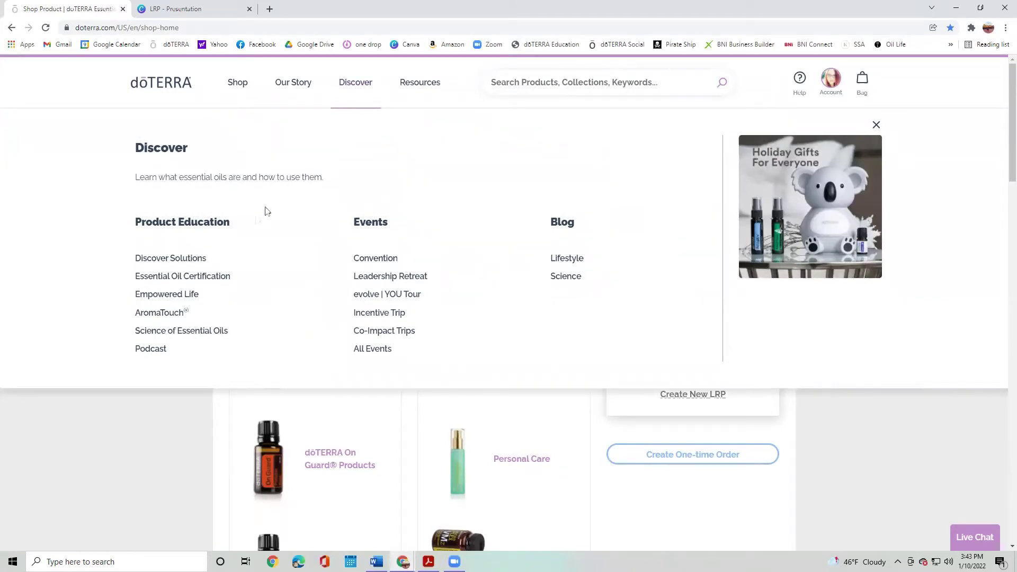
# Step: Open Discover Solutions, scroll to Body Systems, and browse the Shop and Resources menus before searching
pyautogui.click(192, 260)
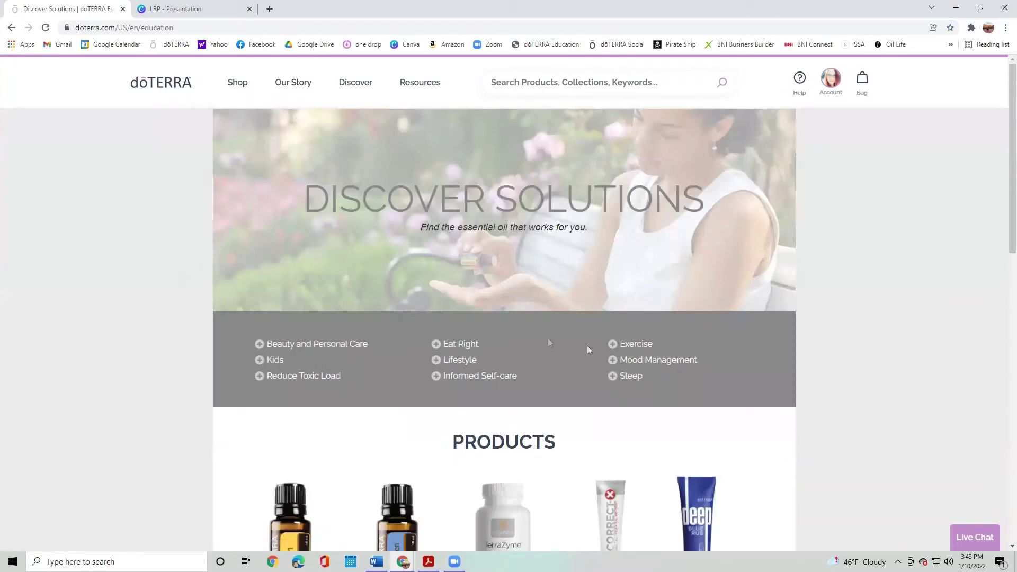
pyautogui.scroll(-3, 207, 326)
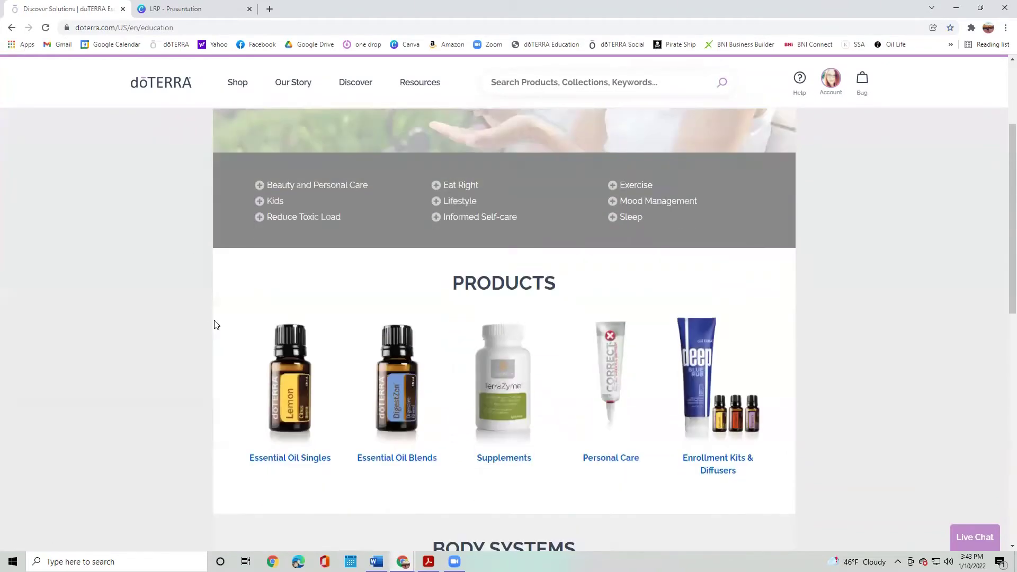
pyautogui.scroll(-5, 672, 319)
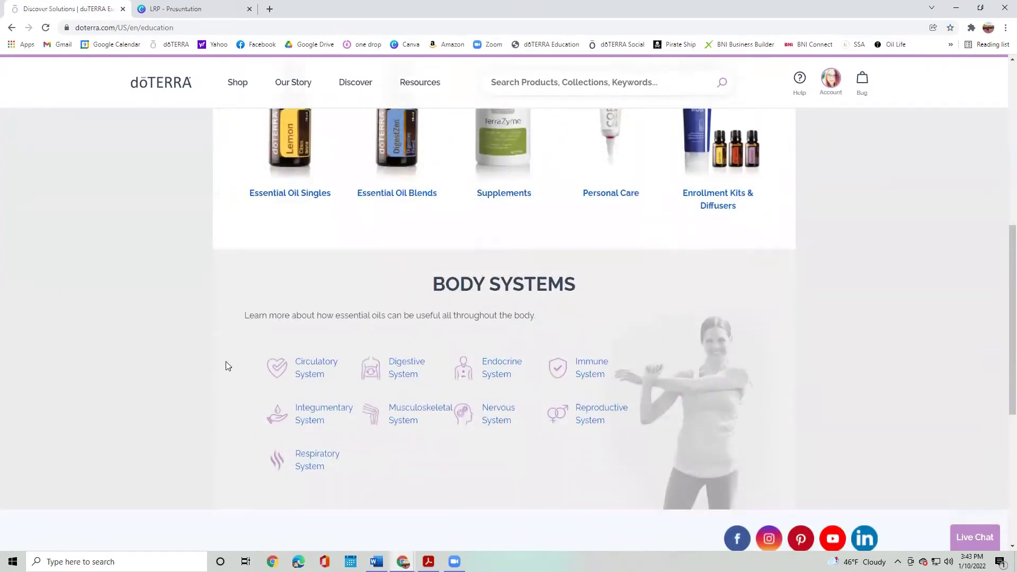
pyautogui.click(237, 82)
pyautogui.click(413, 92)
pyautogui.click(570, 83)
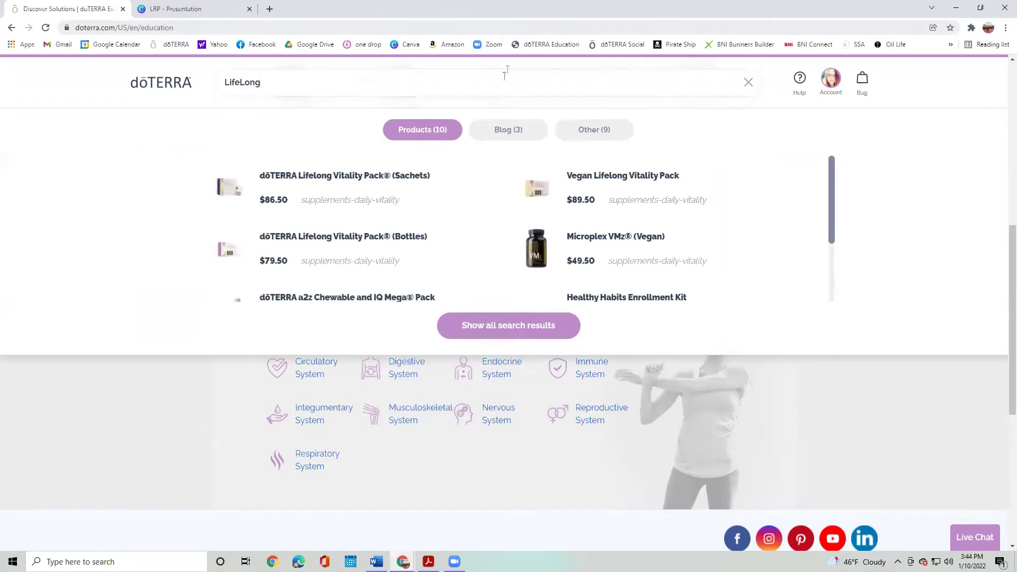
# Step: Open the doTERRA Lifelong Vitality Pack (Bottles) result from the LifeLong search
pyautogui.click(366, 239)
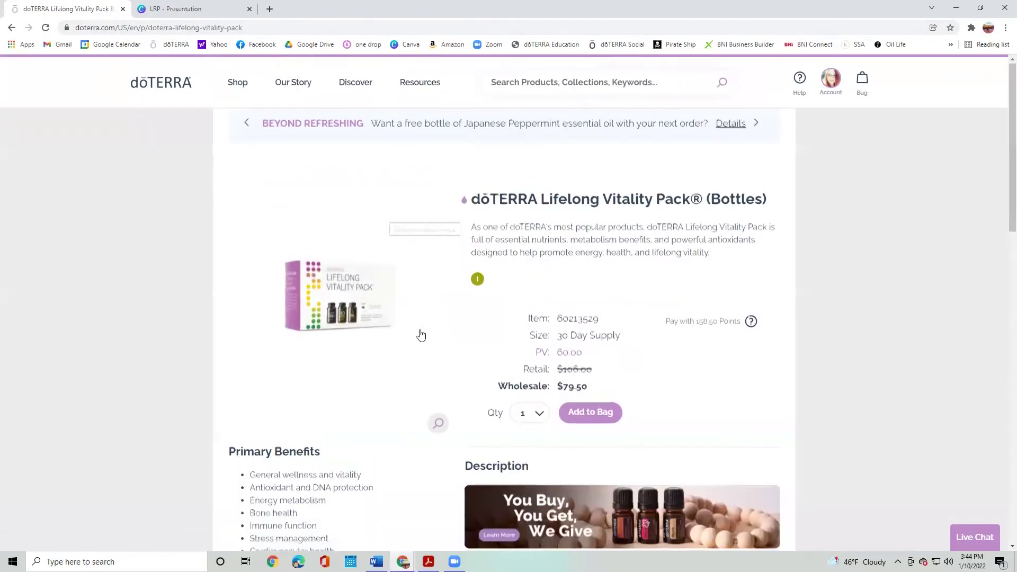
# Step: Add the Lifelong Vitality Pack (Bottles) to the bag and go on to its purchase options
pyautogui.scroll(-2, 420, 334)
pyautogui.click(584, 317)
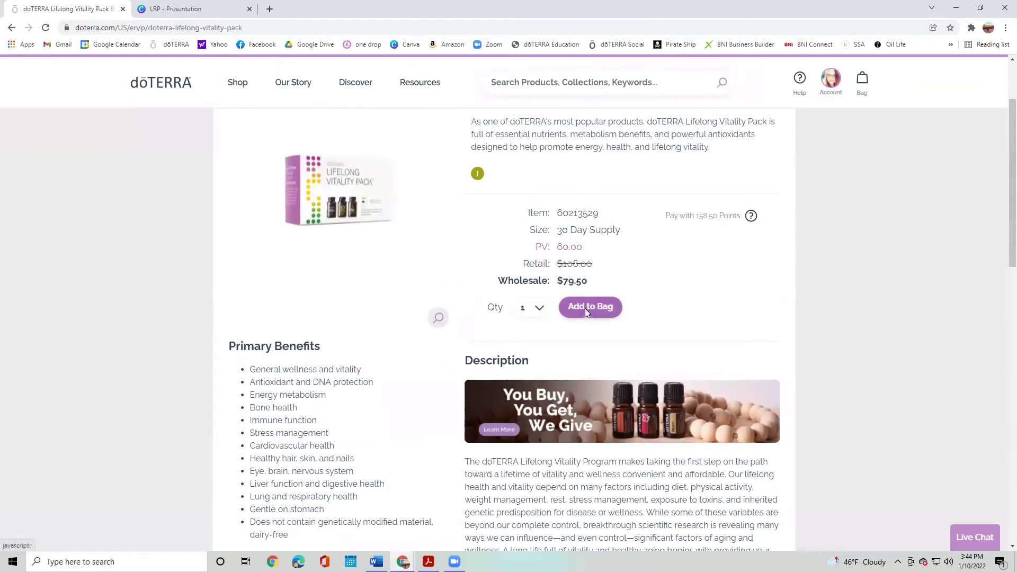
pyautogui.moveTo(864, 94)
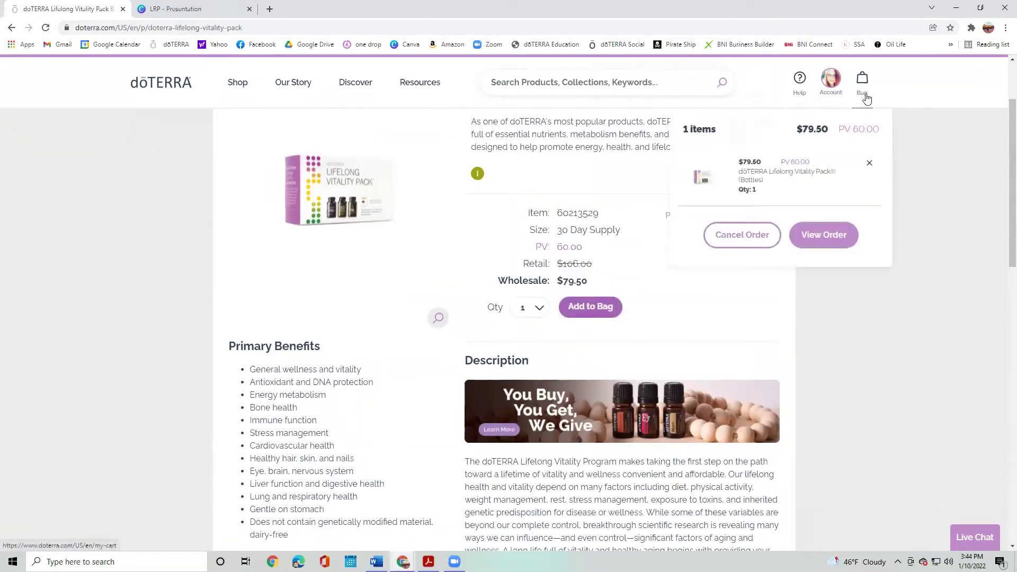
pyautogui.click(818, 237)
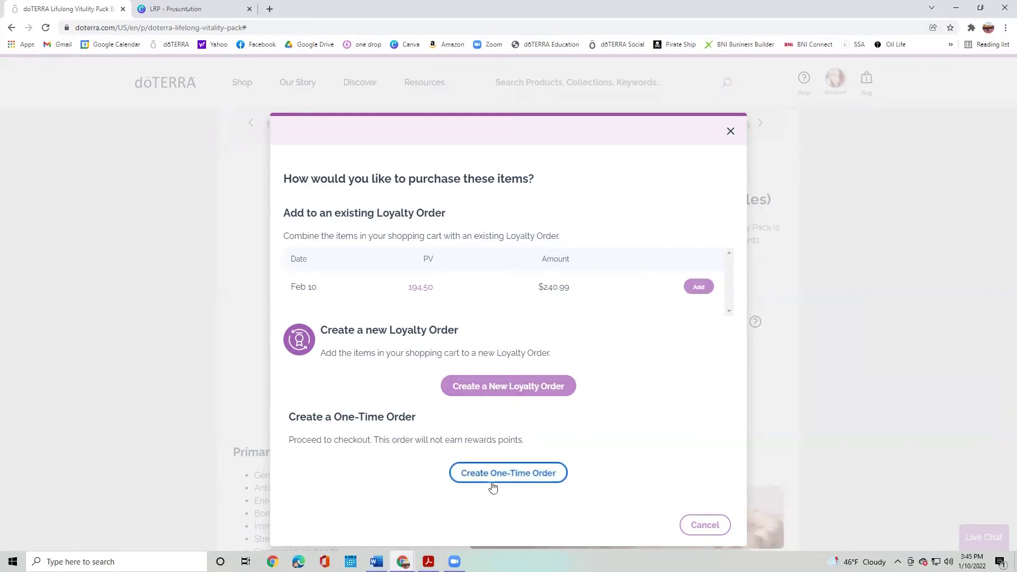
pyautogui.click(213, 11)
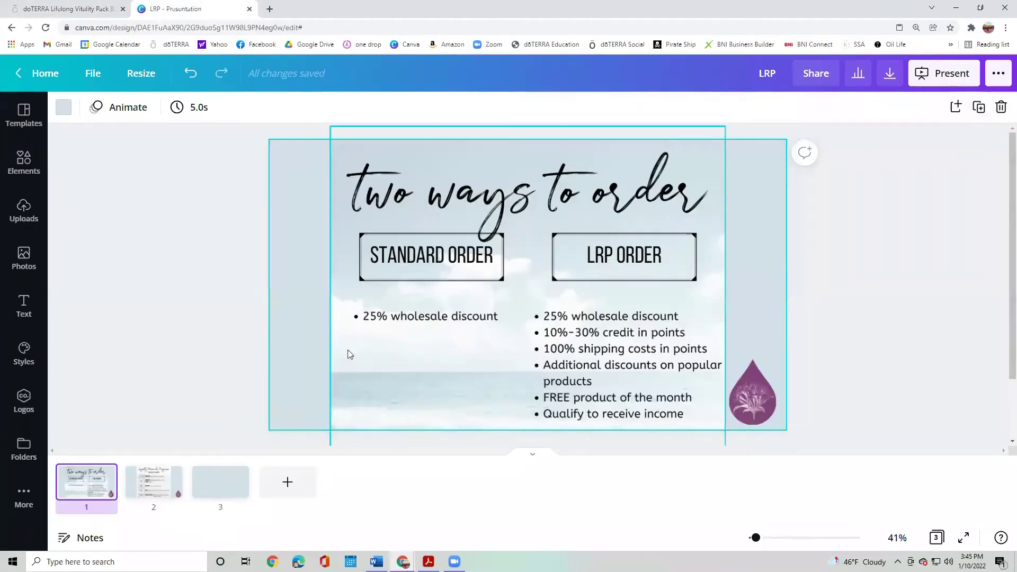
# Step: Run the Canva LRP - Presentation slideshow full screen, then return to doTERRA's purchase options
pyautogui.click(932, 74)
pyautogui.click(886, 206)
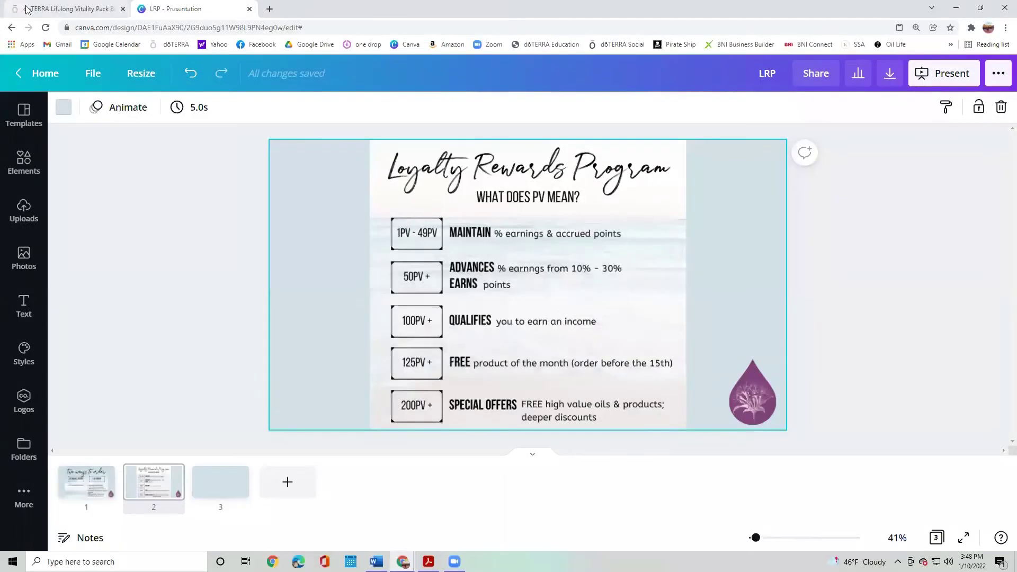
pyautogui.click(19, 9)
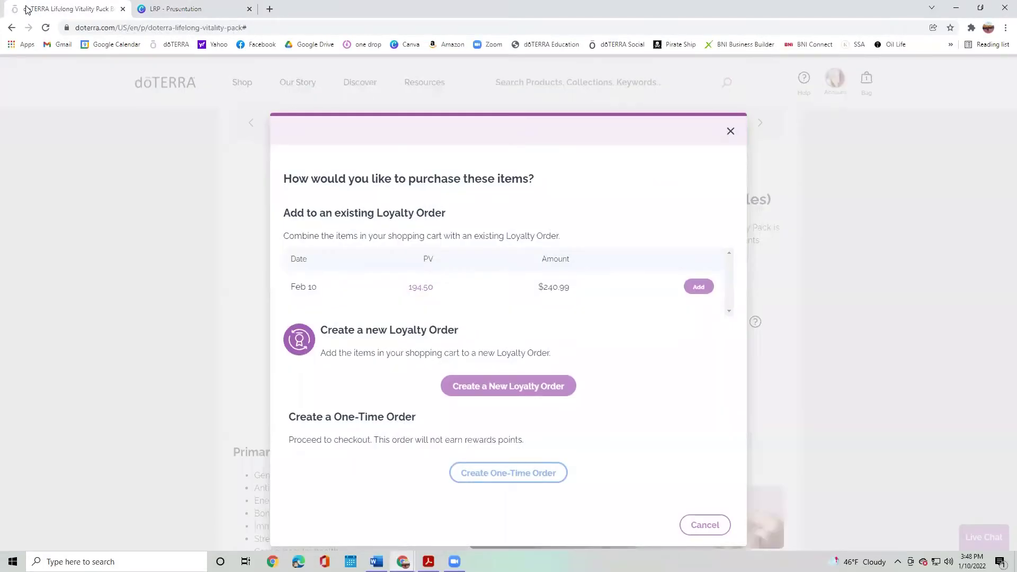
# Step: Create an additional loyalty order with February 2 as its process date and save it
pyautogui.click(546, 387)
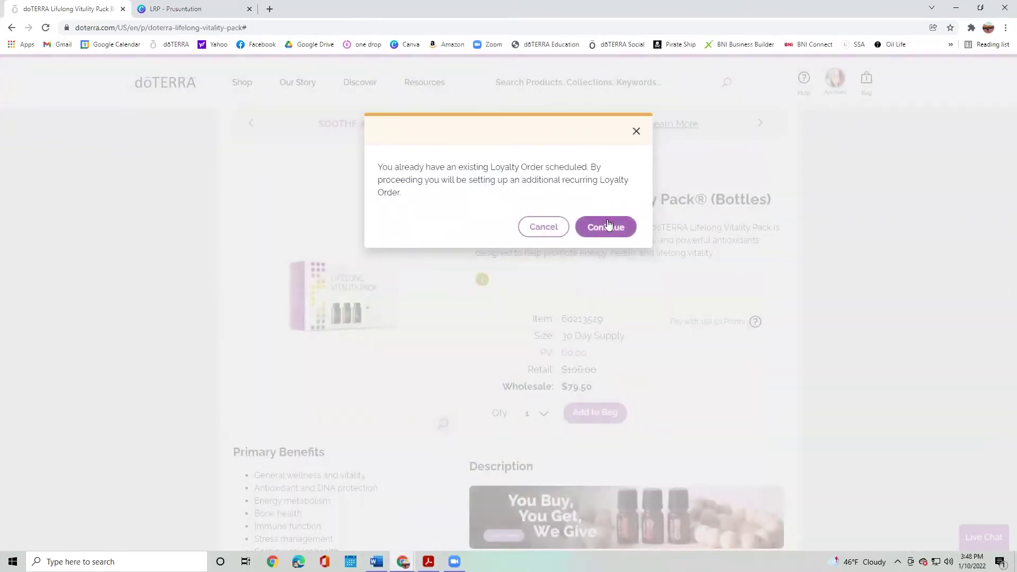
pyautogui.click(606, 225)
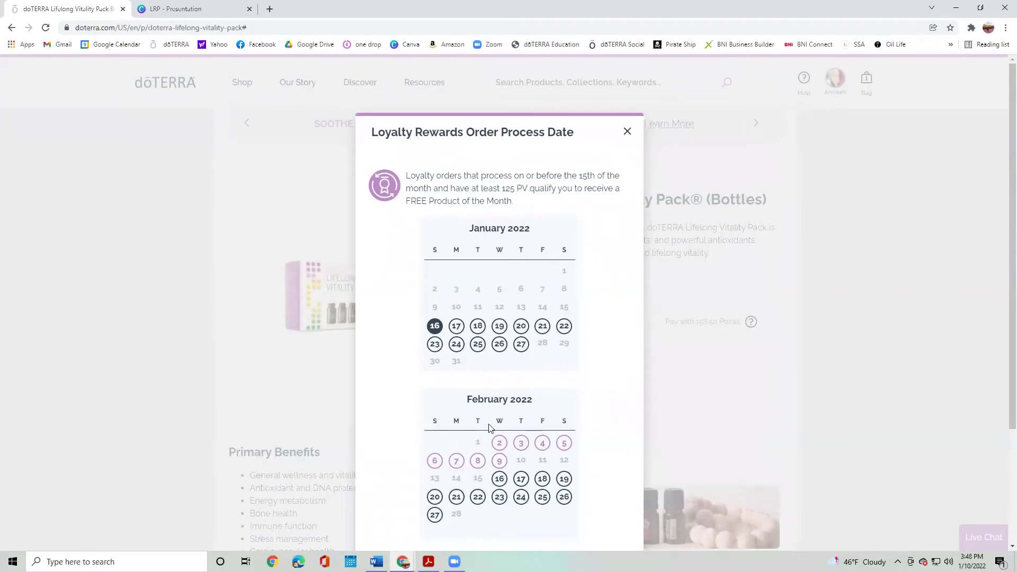
pyautogui.click(495, 443)
pyautogui.scroll(-3, 495, 443)
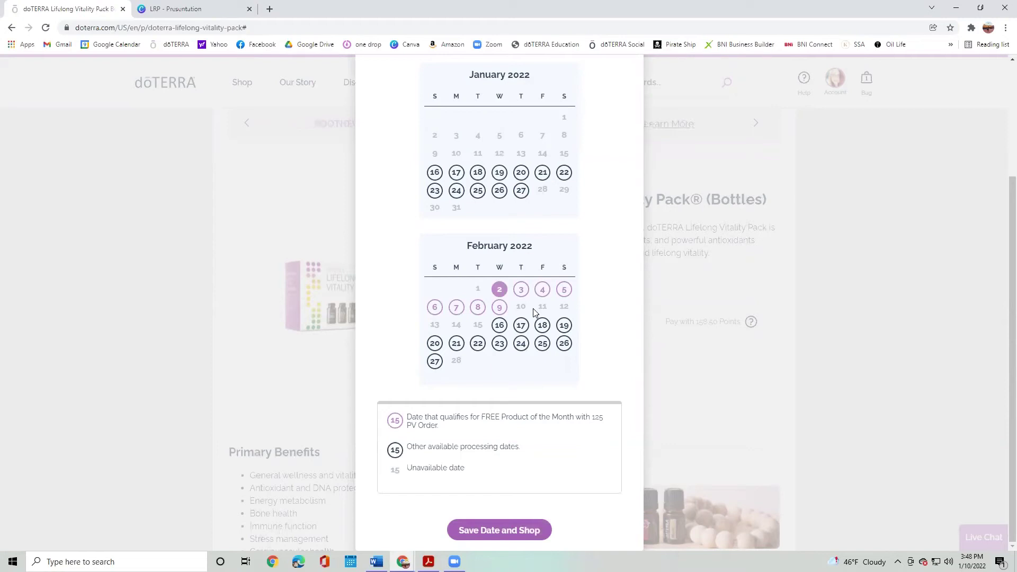
pyautogui.click(478, 530)
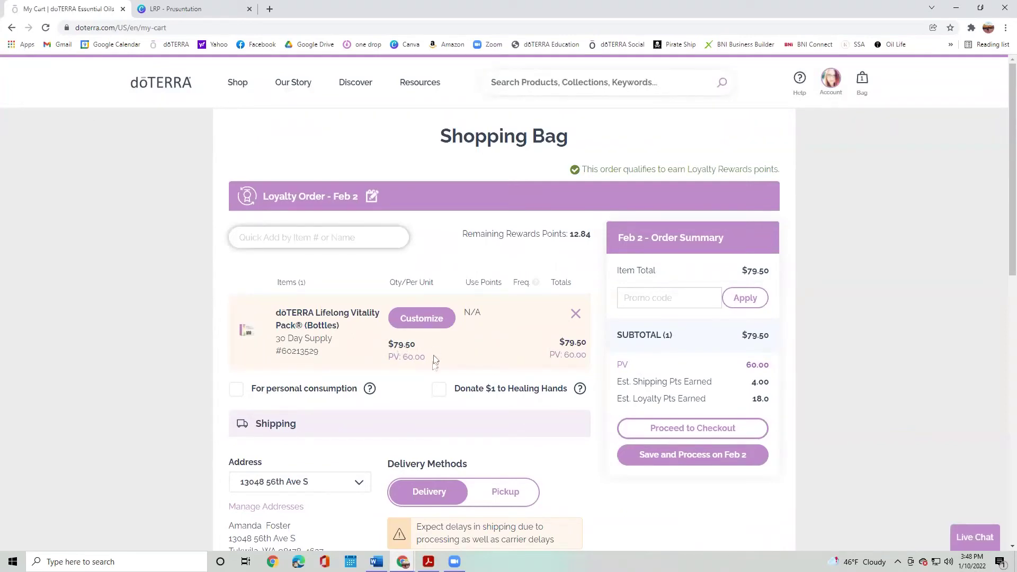
# Step: Add doTERRA On Guard 15 mL to the order via a Quick Add search for 'on guard'
pyautogui.moveTo(434, 358); pyautogui.dragTo(398, 368)
pyautogui.click(400, 371)
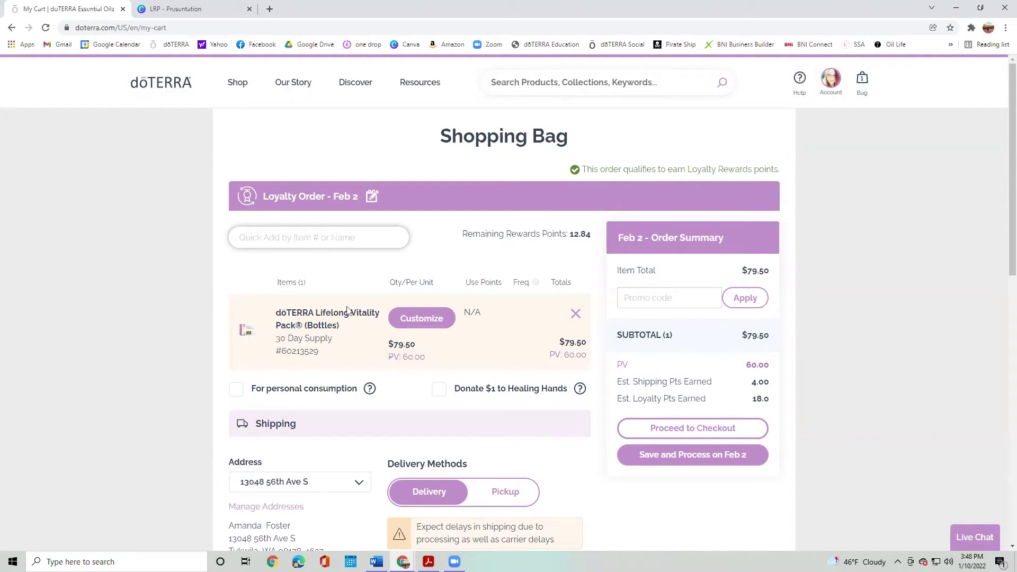
pyautogui.click(304, 242)
pyautogui.write('on guard')
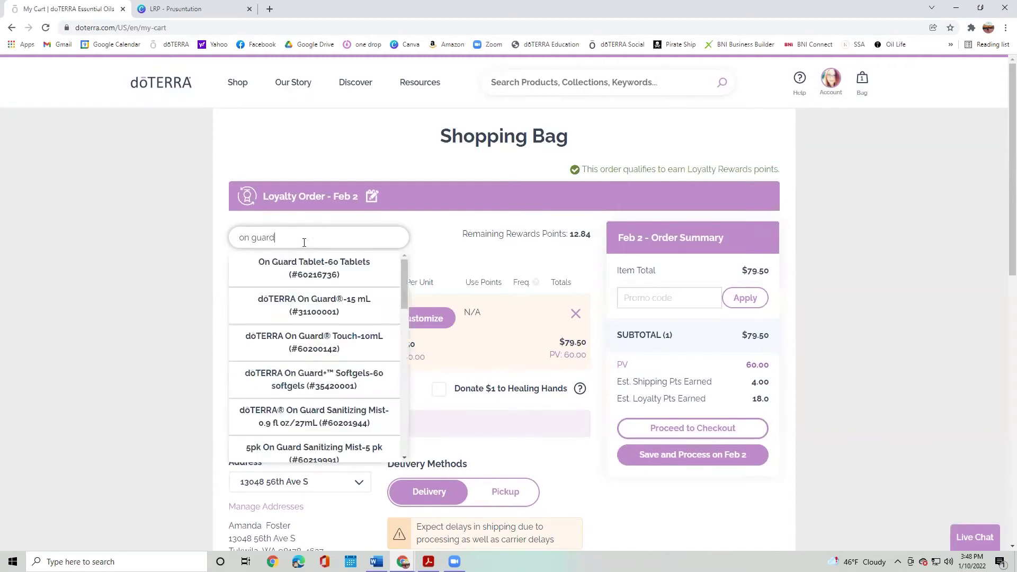
pyautogui.click(333, 302)
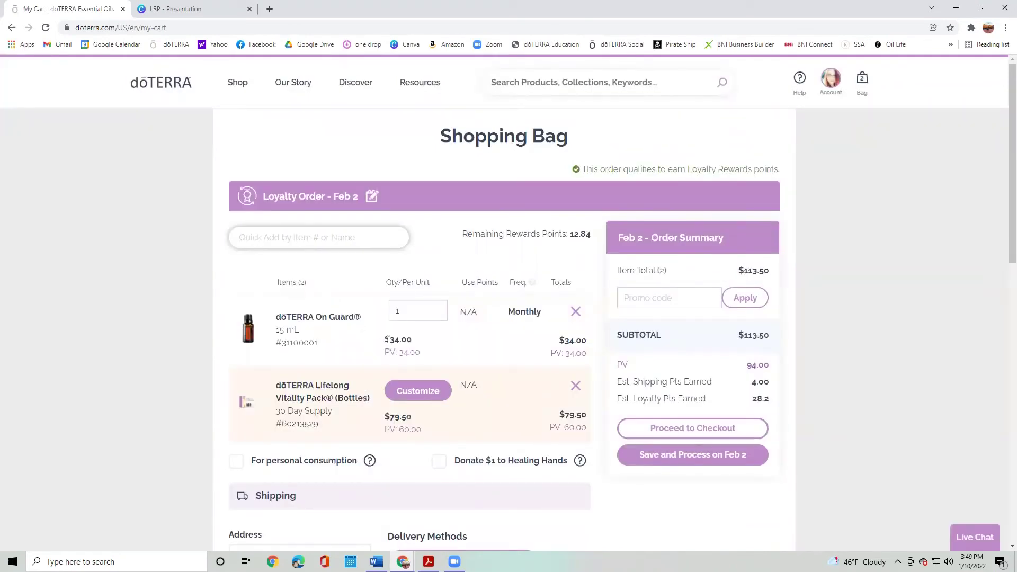
# Step: Highlight On Guard's price and PV, the $113.50 subtotal, 94.00 PV total and shipping points
pyautogui.moveTo(430, 347); pyautogui.dragTo(384, 338)
pyautogui.moveTo(439, 363); pyautogui.dragTo(384, 366)
pyautogui.moveTo(772, 342); pyautogui.dragTo(738, 337)
pyautogui.moveTo(775, 369); pyautogui.dragTo(725, 377)
pyautogui.moveTo(774, 390); pyautogui.dragTo(744, 392)
# Step: Tick personal consumption and add PB Assist+, DigestZen TerraZyme and Deep Blue Polyphenol Complex promos, reaching $181.00, 124 PV
pyautogui.click(696, 487)
pyautogui.click(236, 461)
pyautogui.click(418, 392)
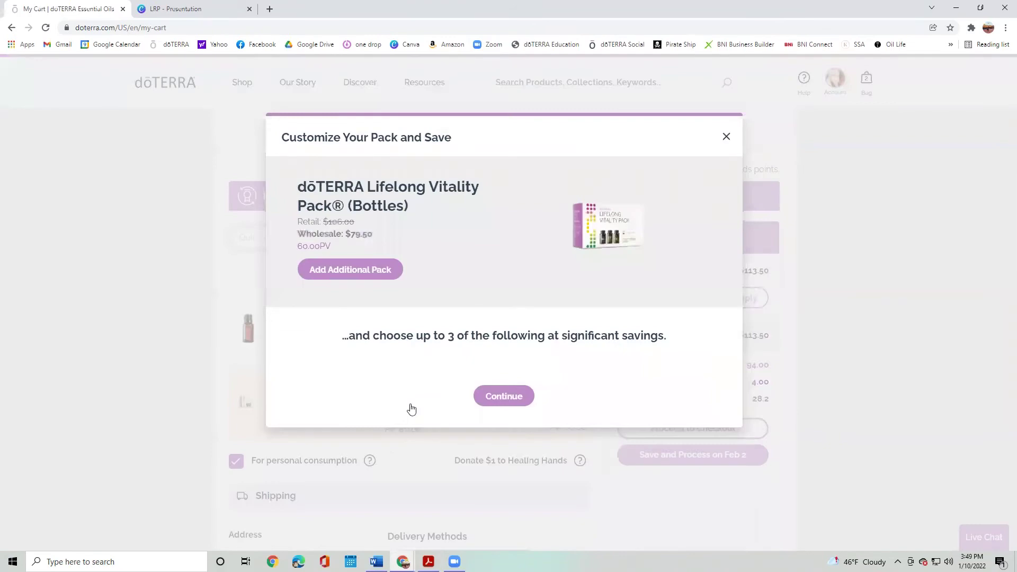
pyautogui.scroll(-2, 493, 406)
pyautogui.scroll(-2, 492, 405)
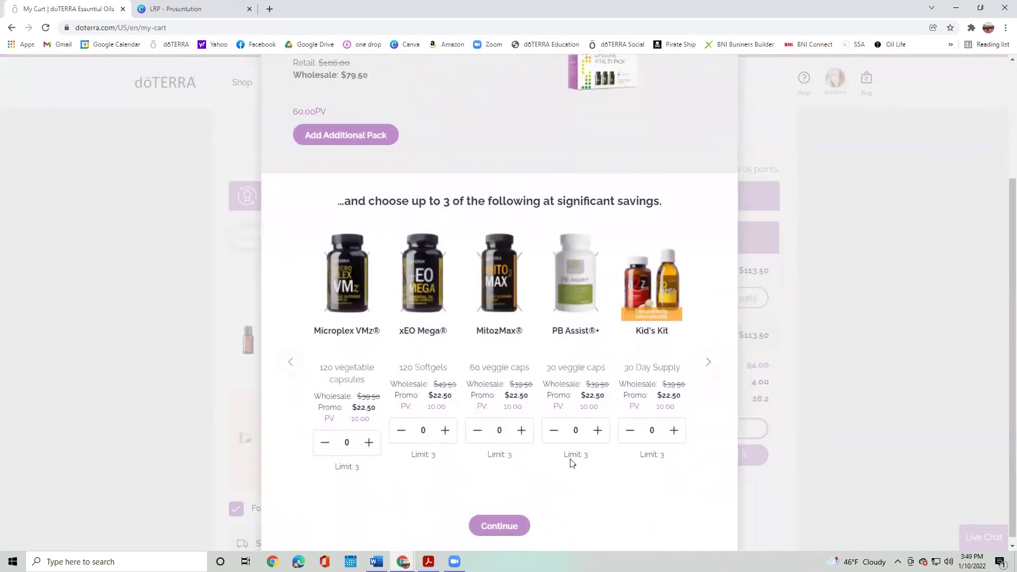
pyautogui.click(598, 430)
pyautogui.click(709, 362)
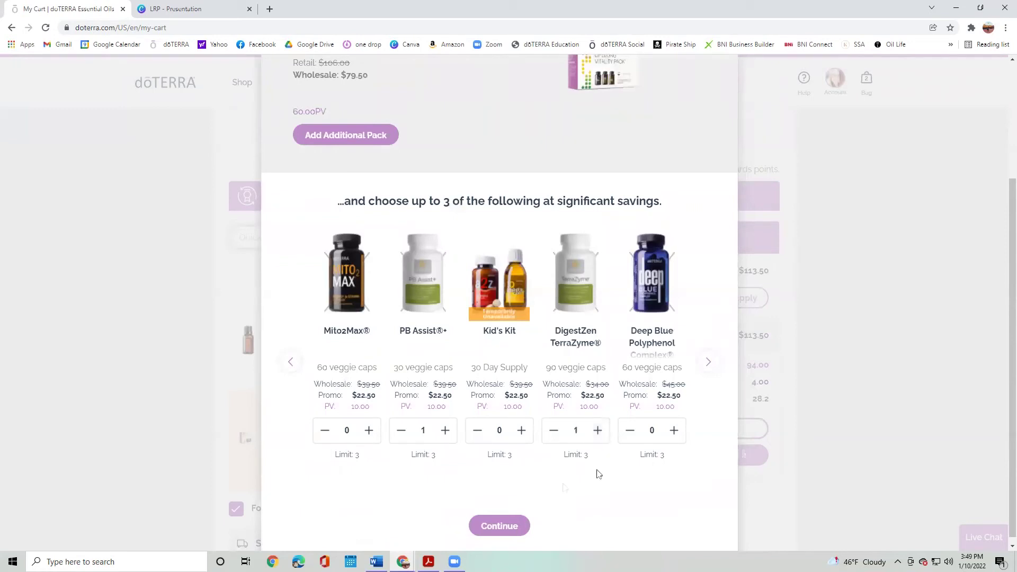
pyautogui.click(683, 436)
pyautogui.click(513, 527)
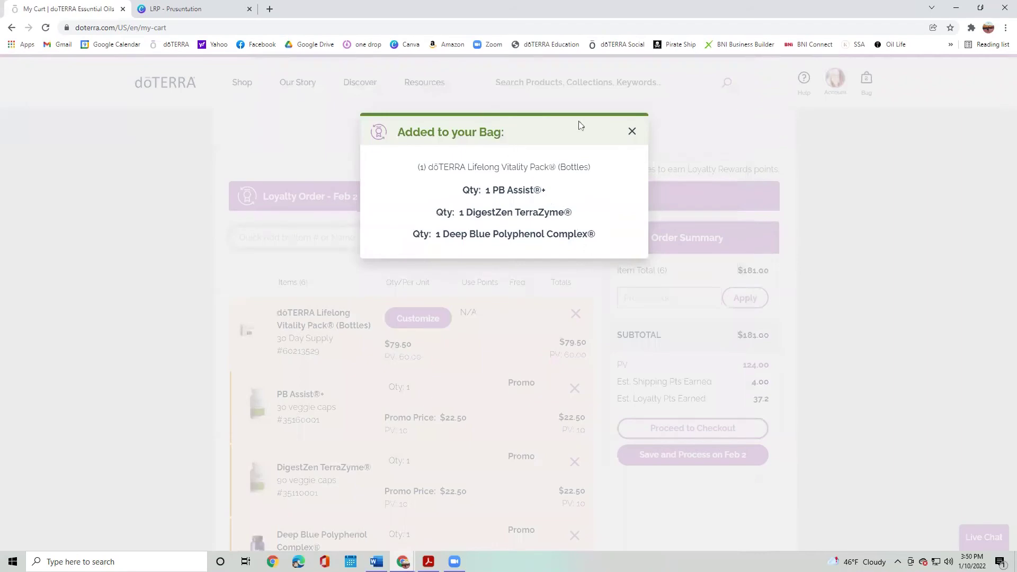
# Step: Scroll through the $181.00 cart, highlighting the estimated points earned and rewards points balance
pyautogui.scroll(-2, 579, 125)
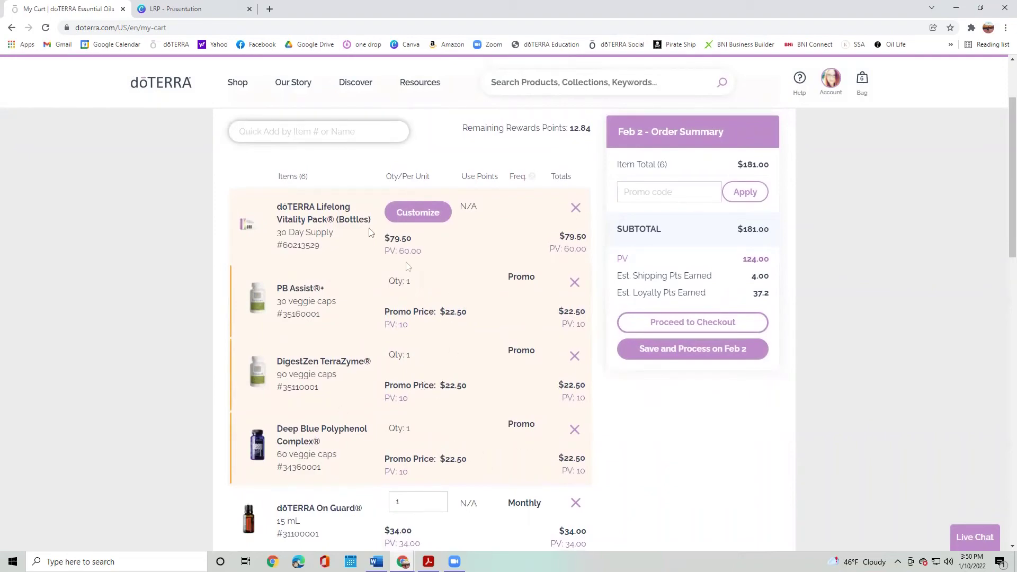
pyautogui.scroll(-3, 341, 217)
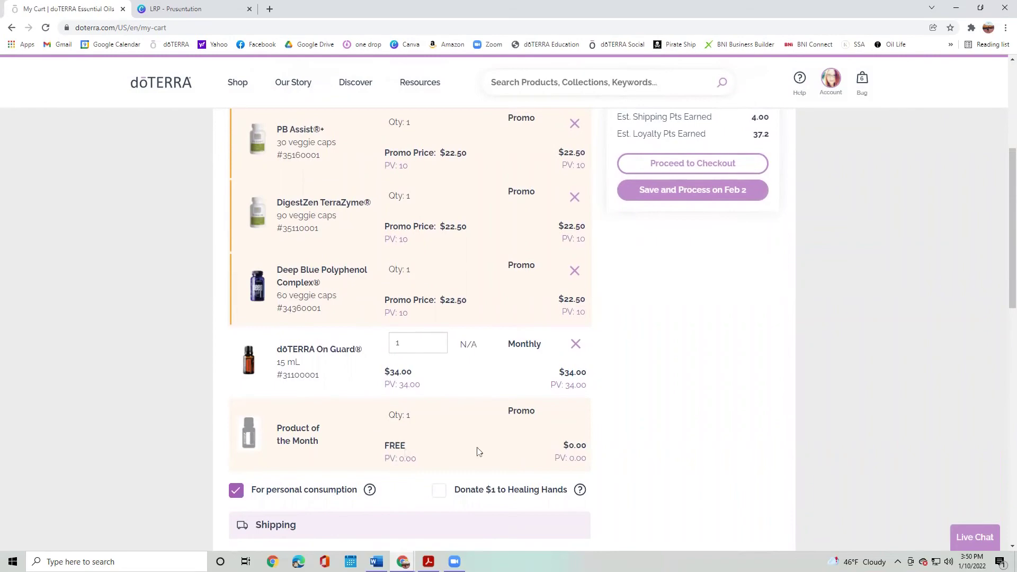
pyautogui.scroll(3, 479, 452)
pyautogui.moveTo(771, 300); pyautogui.dragTo(753, 269)
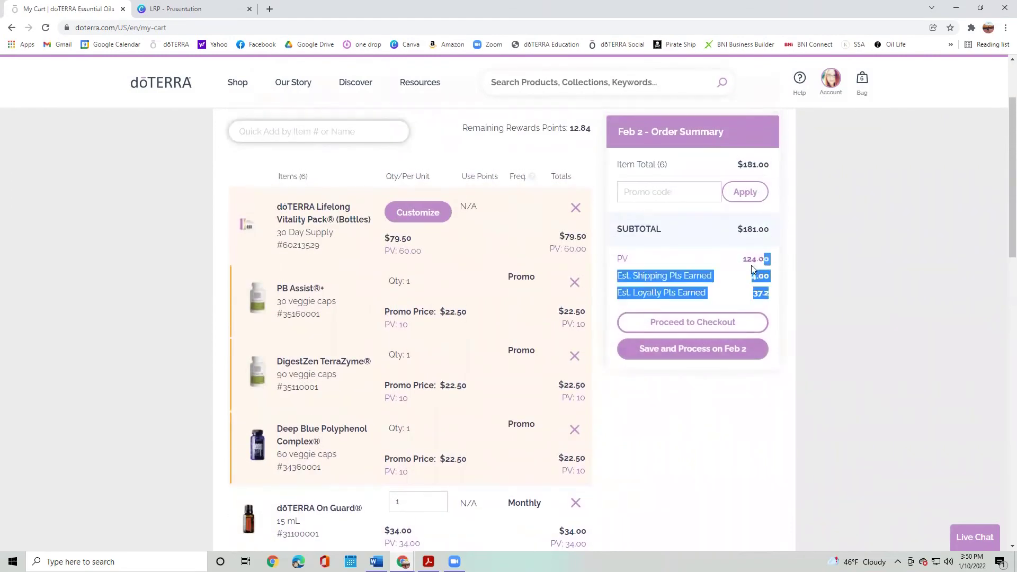
pyautogui.click(703, 416)
pyautogui.scroll(-3, 639, 428)
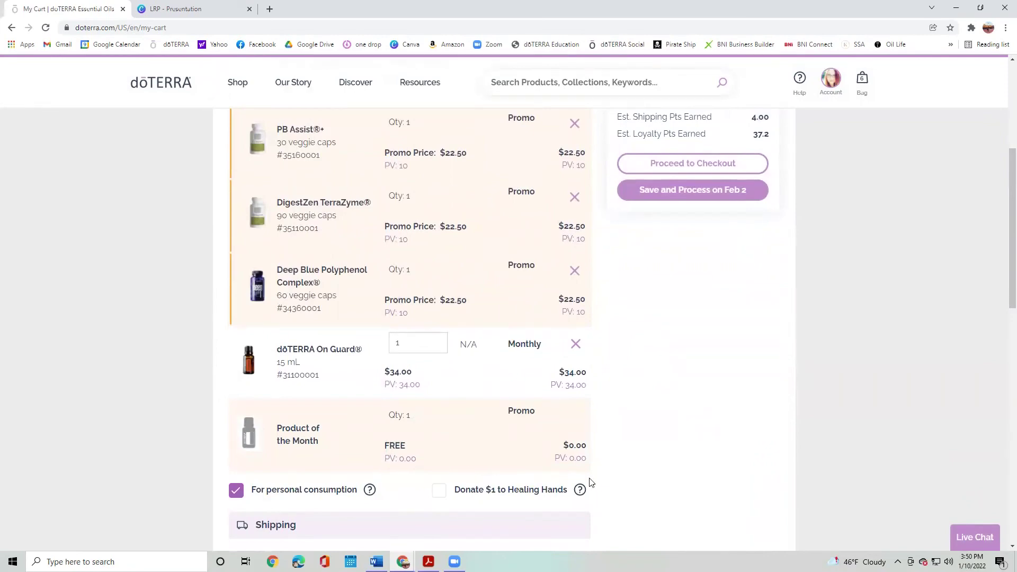
pyautogui.scroll(3, 592, 482)
pyautogui.moveTo(465, 130); pyautogui.dragTo(588, 128)
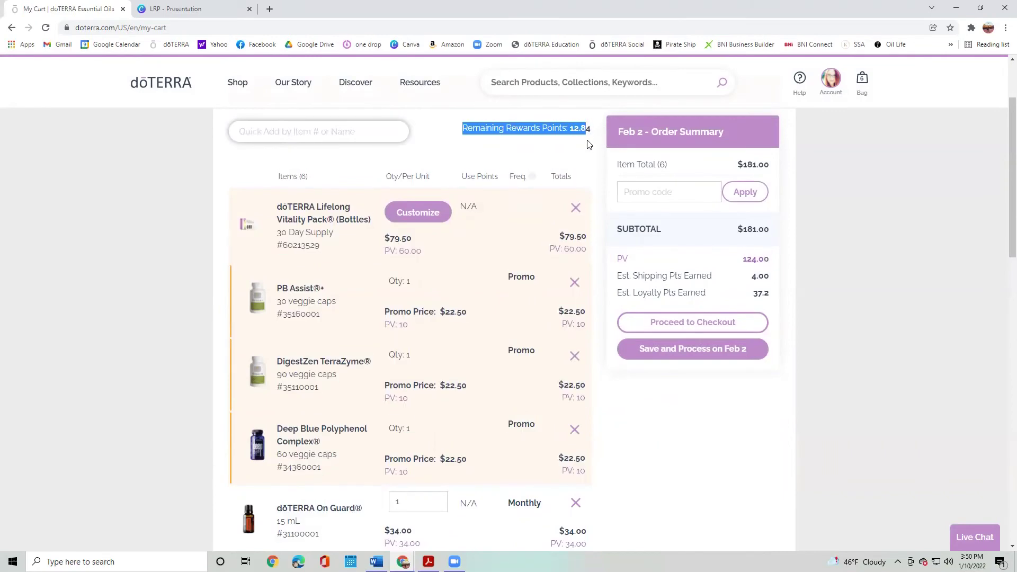
pyautogui.click(601, 140)
pyautogui.scroll(-3, 529, 179)
pyautogui.scroll(3, 507, 236)
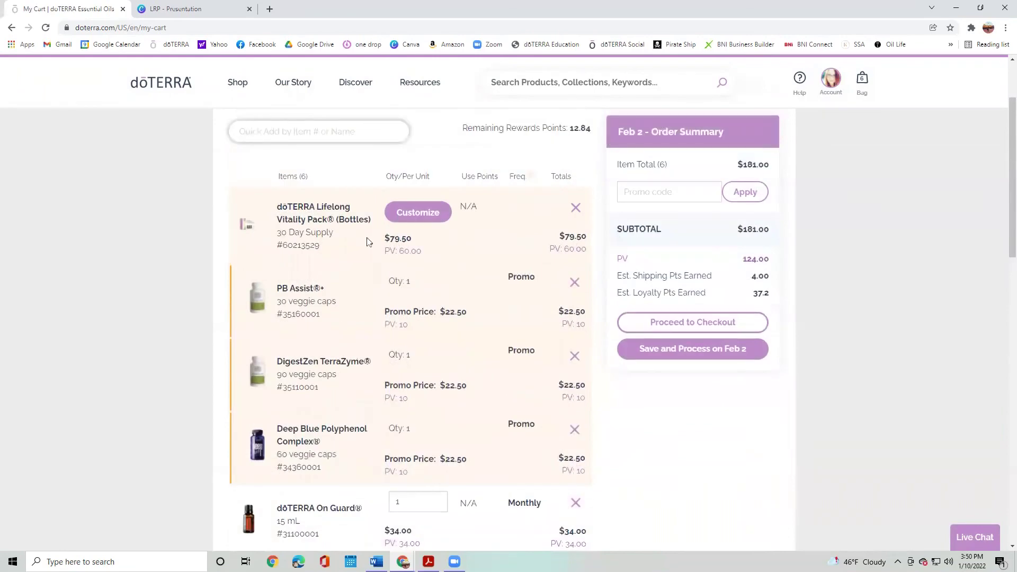
# Step: Quick-add SPA Lip Balm from an 'lrp' search and set its Use Points to 1
pyautogui.click(358, 138)
pyautogui.write('lrp')
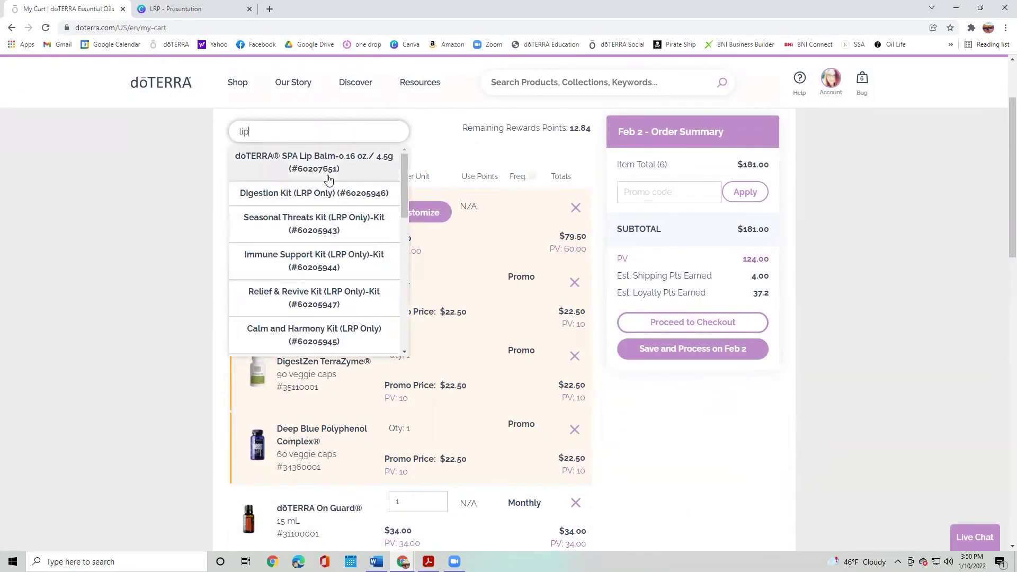
pyautogui.click(328, 179)
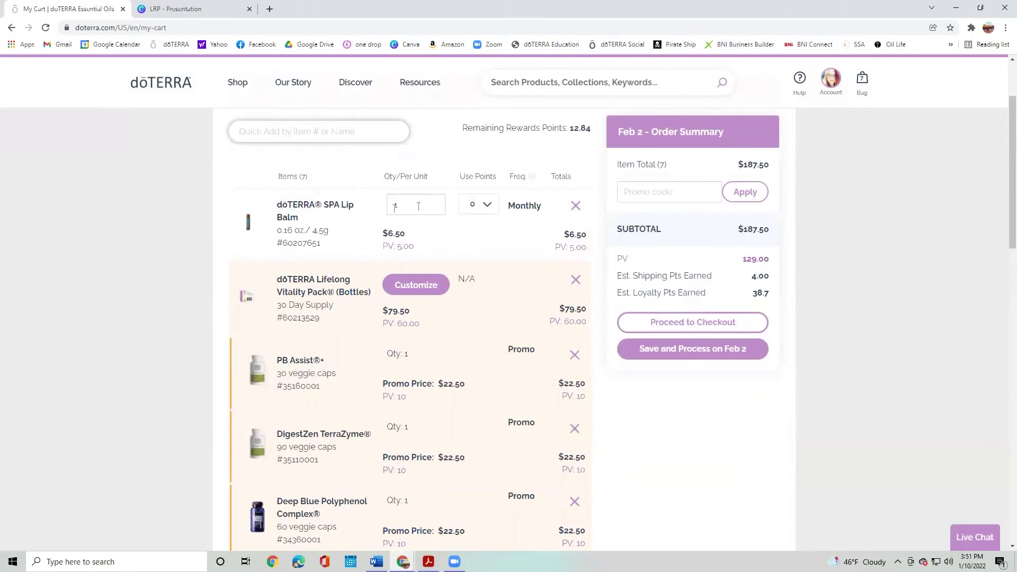
pyautogui.click(482, 211)
pyautogui.click(469, 259)
pyautogui.scroll(-3, 471, 223)
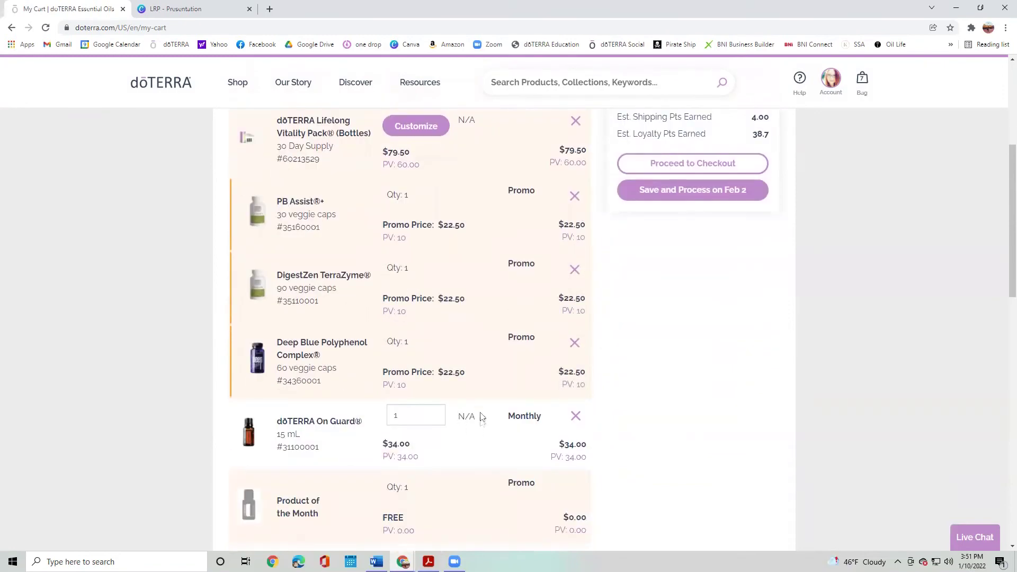
pyautogui.scroll(4, 481, 409)
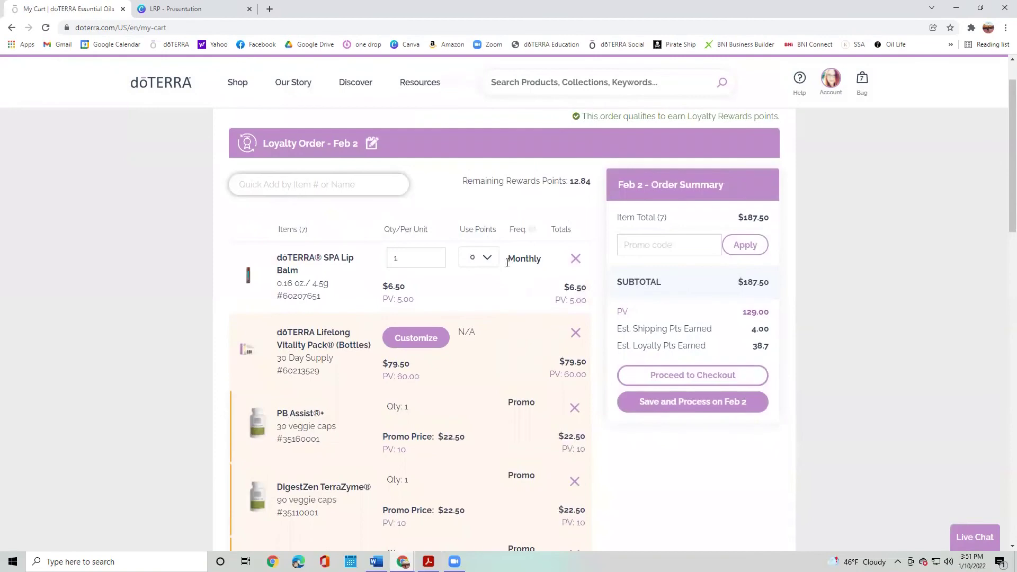
pyautogui.click(484, 259)
pyautogui.click(477, 306)
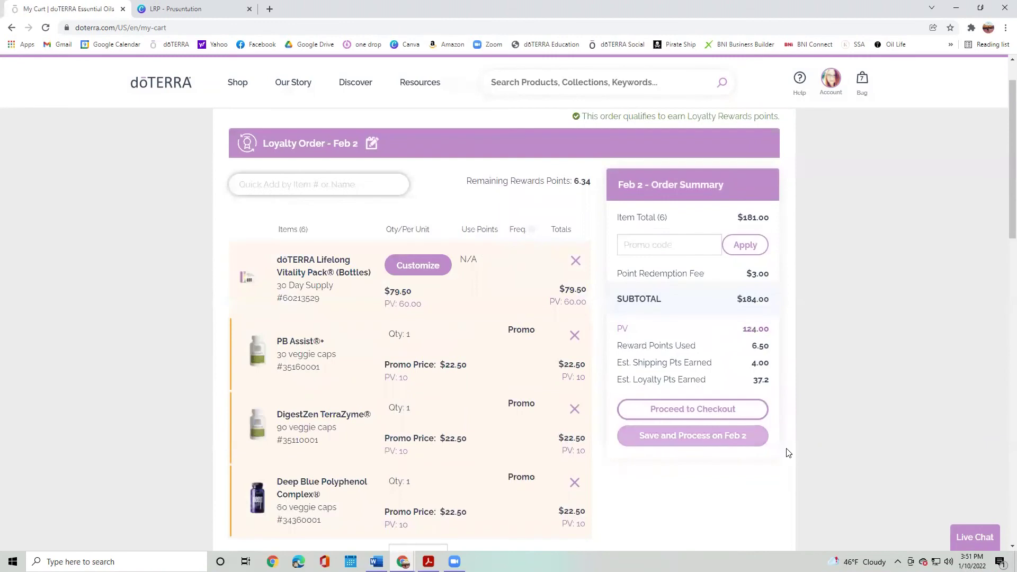
# Step: Remove the SPA Lip Balm and Save and Process the order on Feb 2
pyautogui.moveTo(729, 450)
pyautogui.scroll(-6, 511, 386)
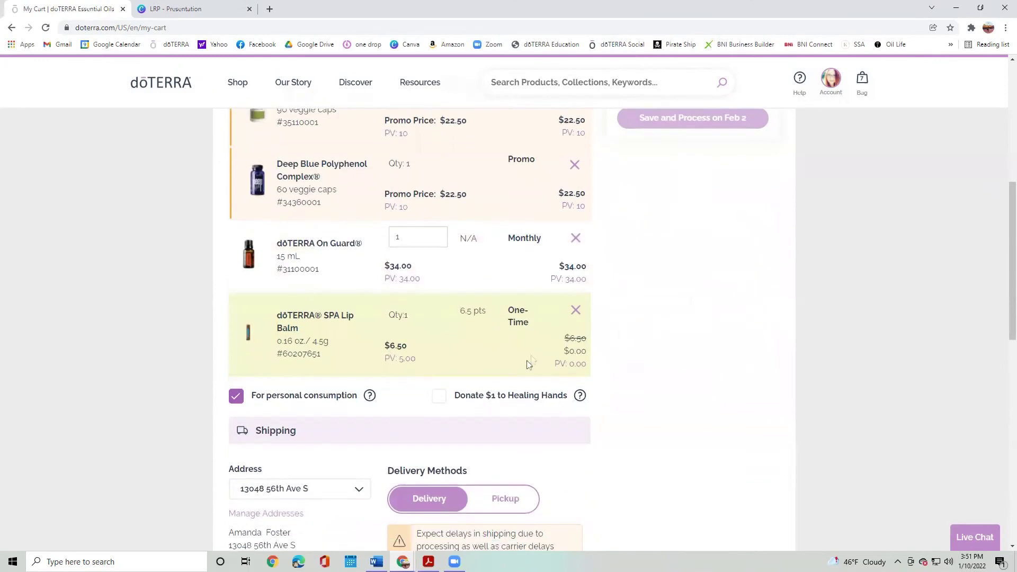
pyautogui.click(576, 311)
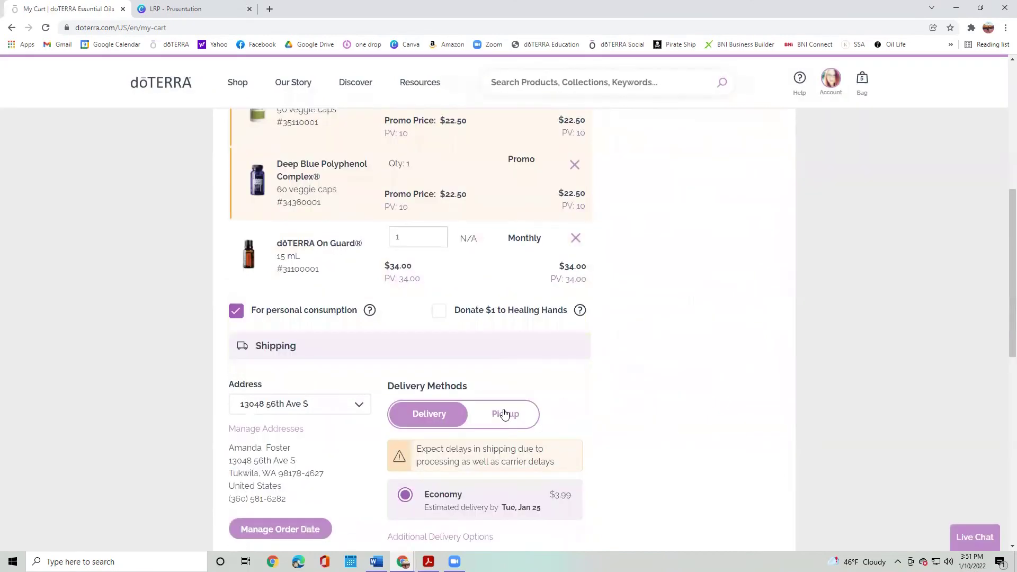
pyautogui.scroll(7, 505, 414)
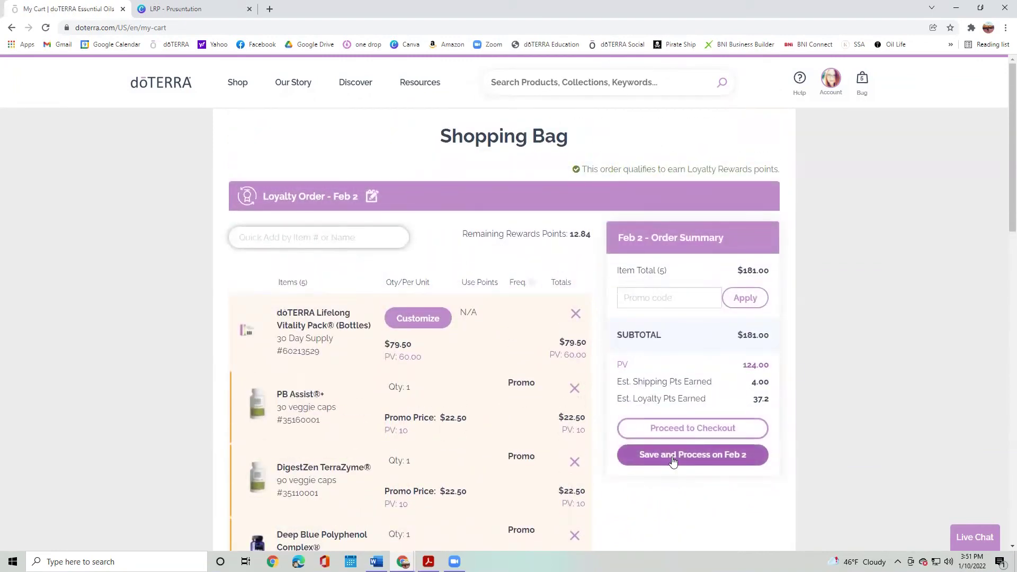
pyautogui.click(672, 457)
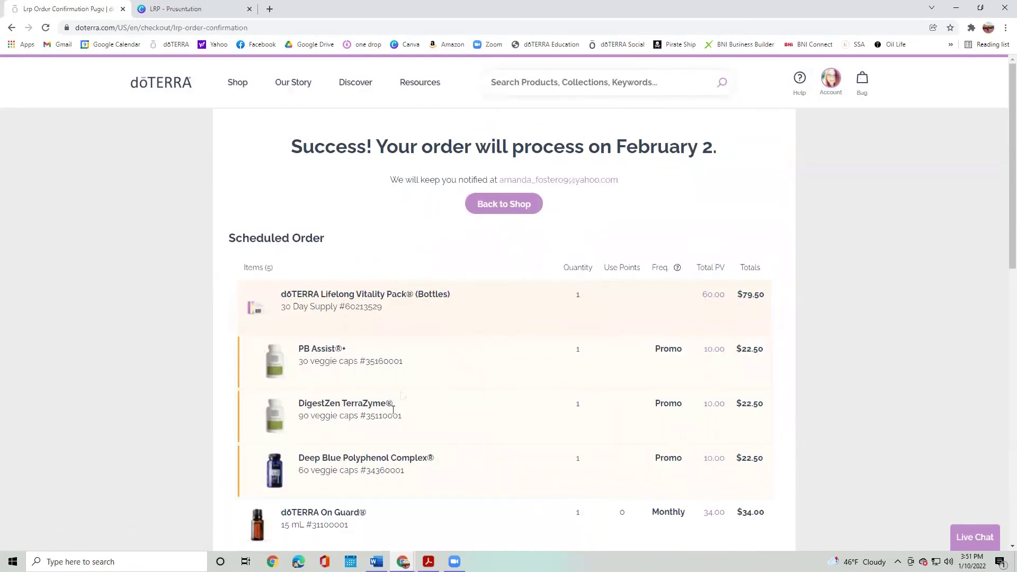
# Step: Review the February 2 success confirmation and bring up the Account avatar dropdown
pyautogui.scroll(-2, 421, 321)
pyautogui.click(825, 87)
# Step: Choose Sign out from the Account dropdown to leave the doTERRA account
pyautogui.moveTo(836, 70)
pyautogui.click(759, 303)
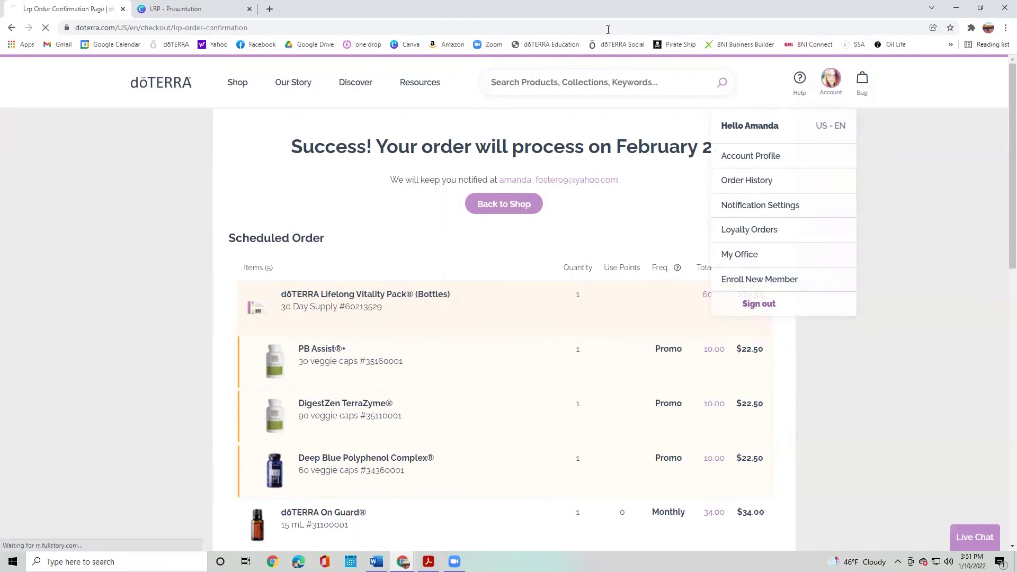